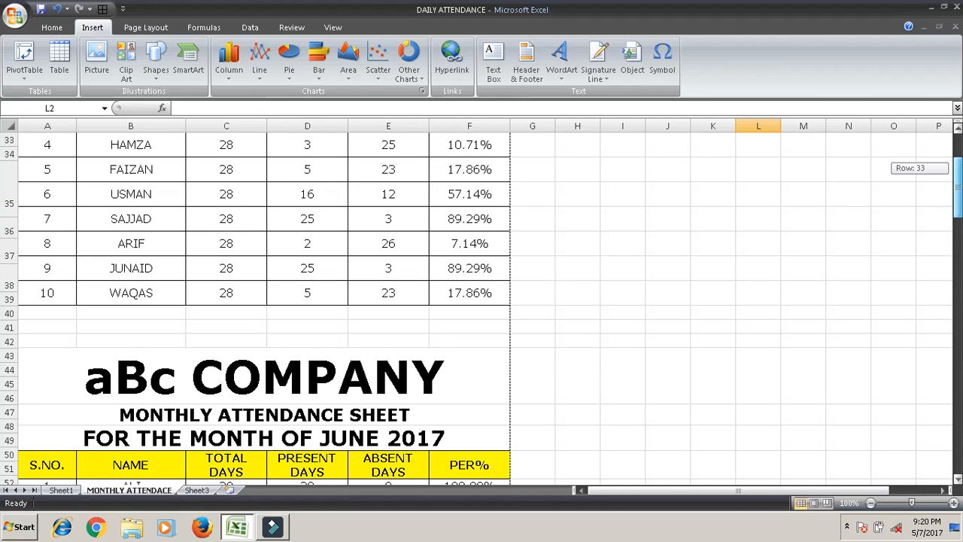
Switch to the blank Sheet3 of the DAILY ATTENDANCE workbook.
click(198, 490)
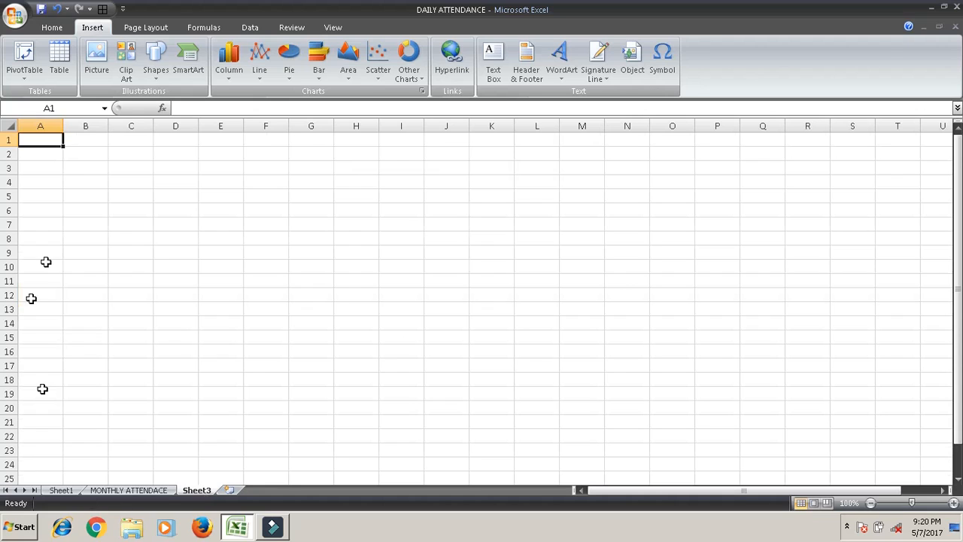
Add an Office signature line at A17 for the signer, titled Director, allowing comments and no sign date.
click(29, 371)
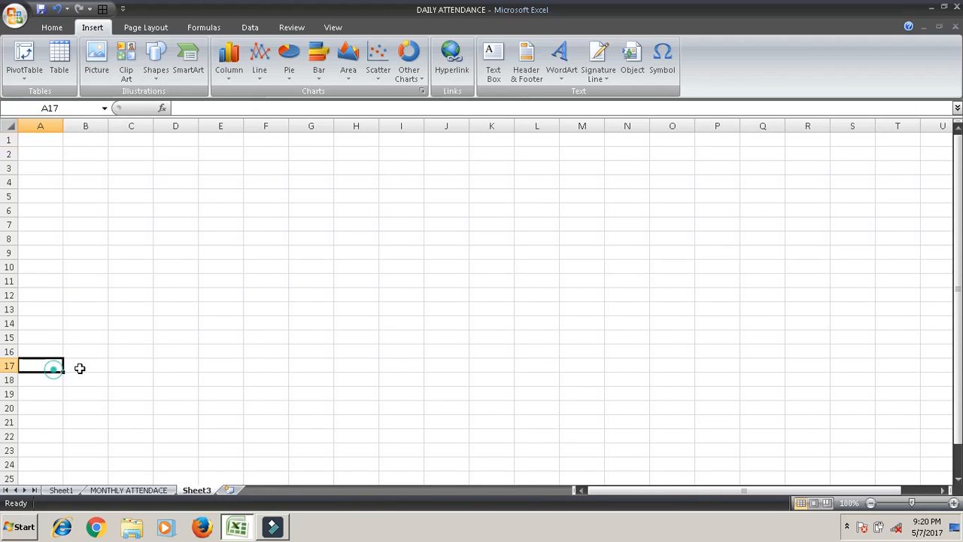
click(611, 76)
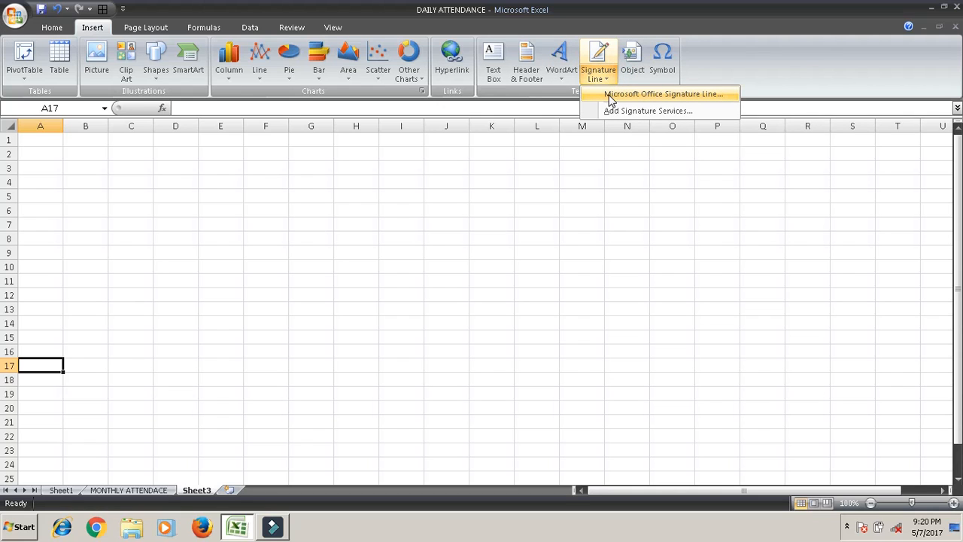
click(611, 98)
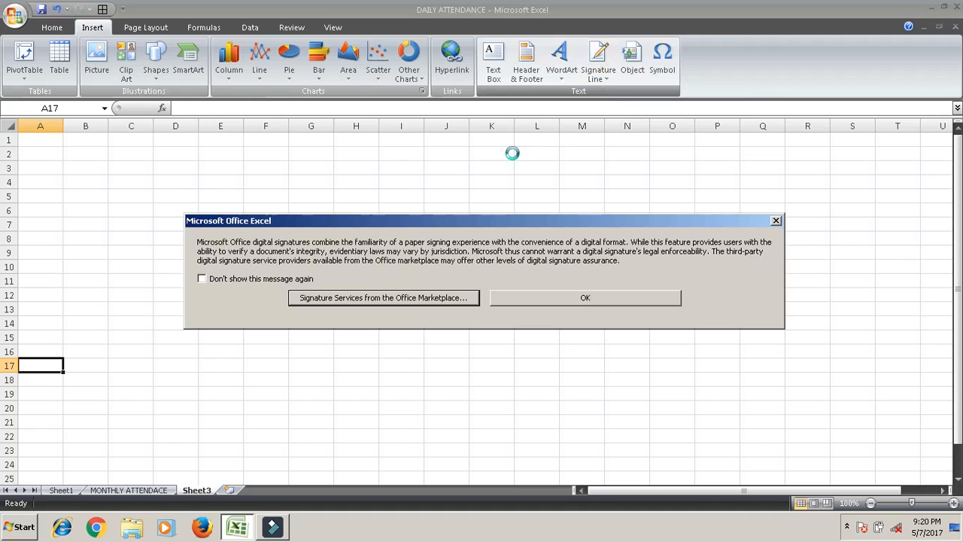
click(585, 300)
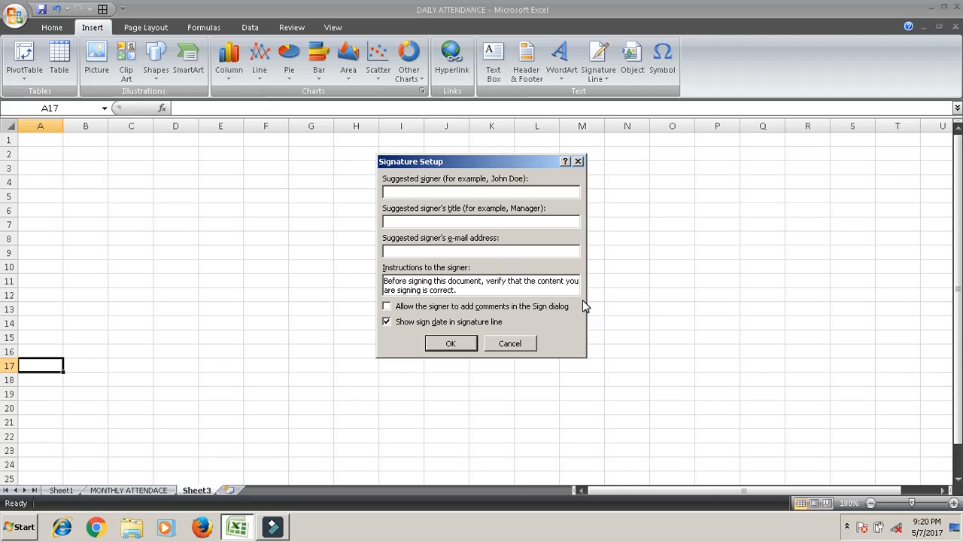
click(386, 307)
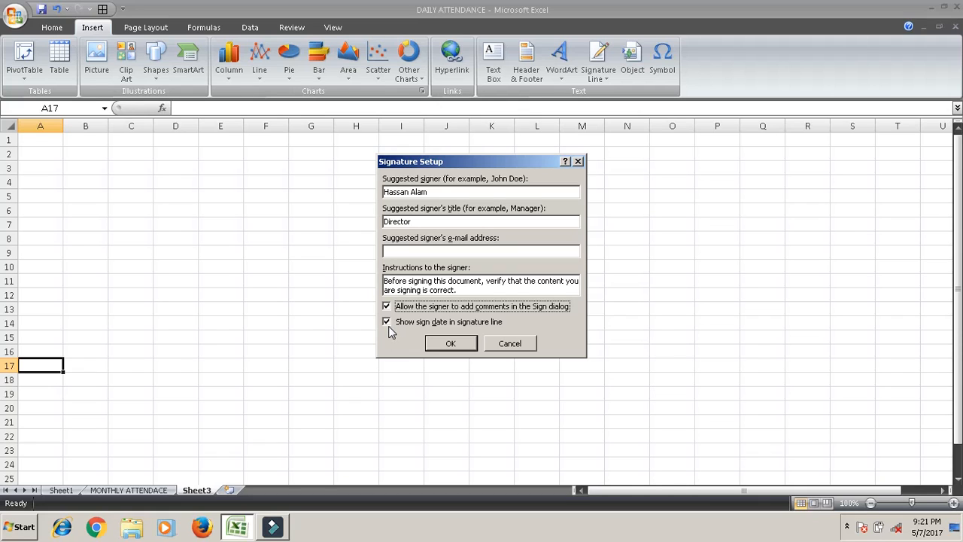
click(388, 322)
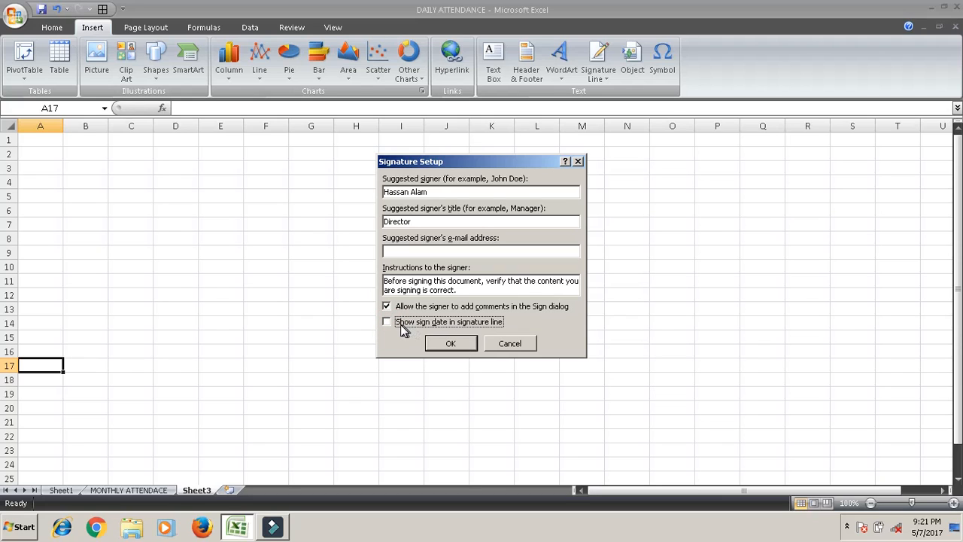
click(446, 344)
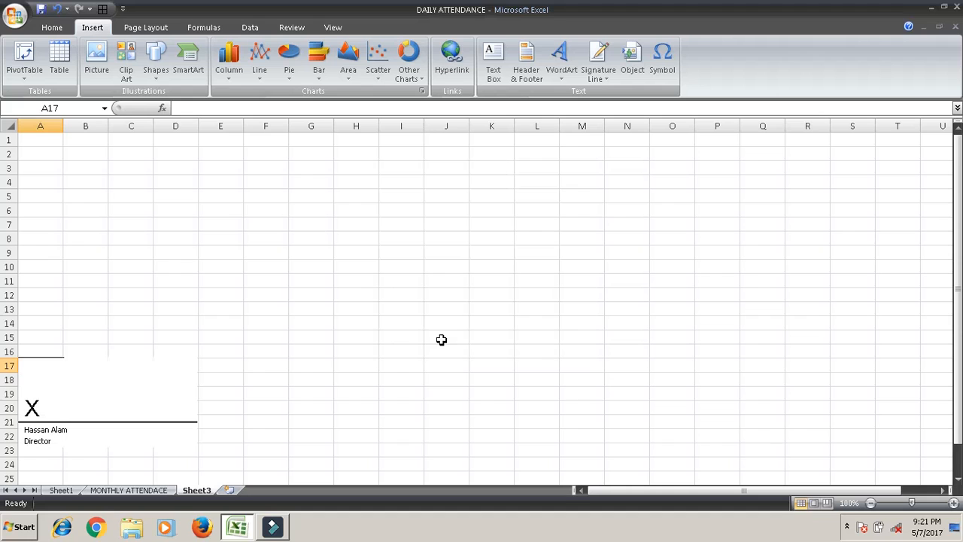
Select the signature line and zoom the sheet to about 160%.
click(66, 398)
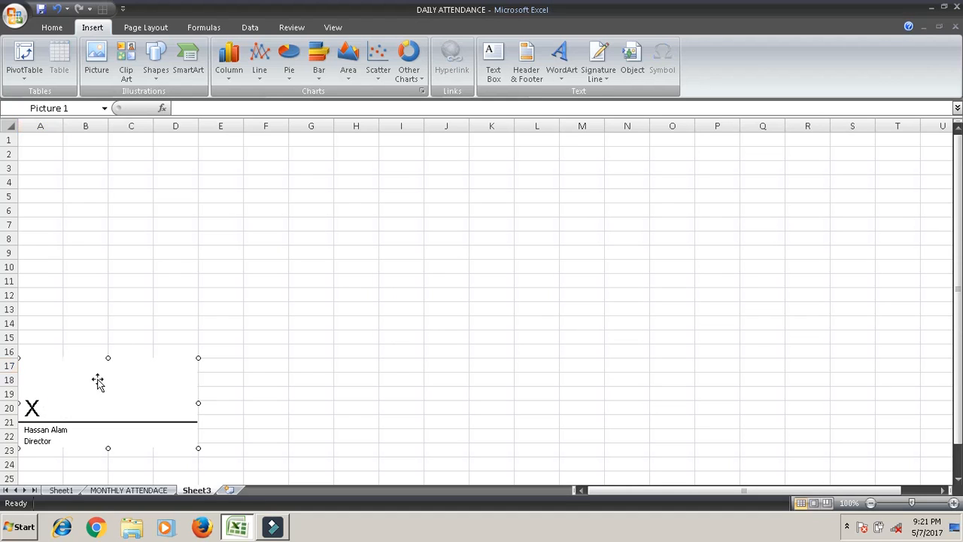
click(953, 503)
click(953, 503)
click(953, 502)
click(953, 502)
click(953, 503)
click(953, 503)
click(953, 503)
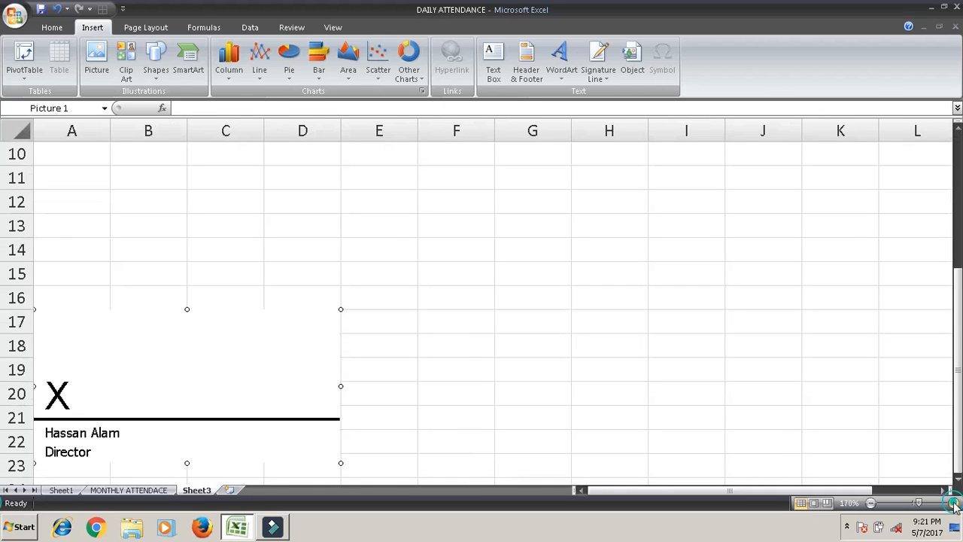
click(954, 503)
click(954, 502)
click(954, 503)
click(953, 503)
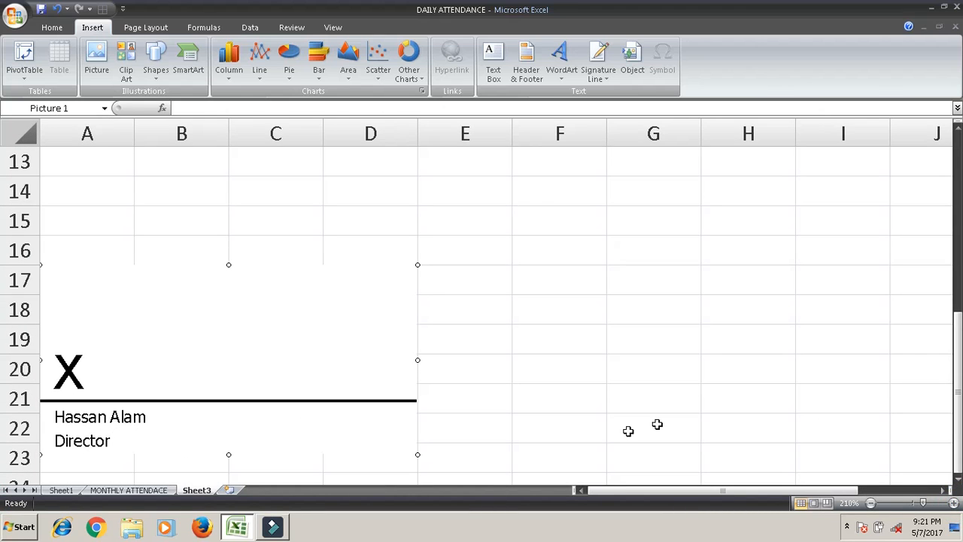
click(870, 503)
click(870, 502)
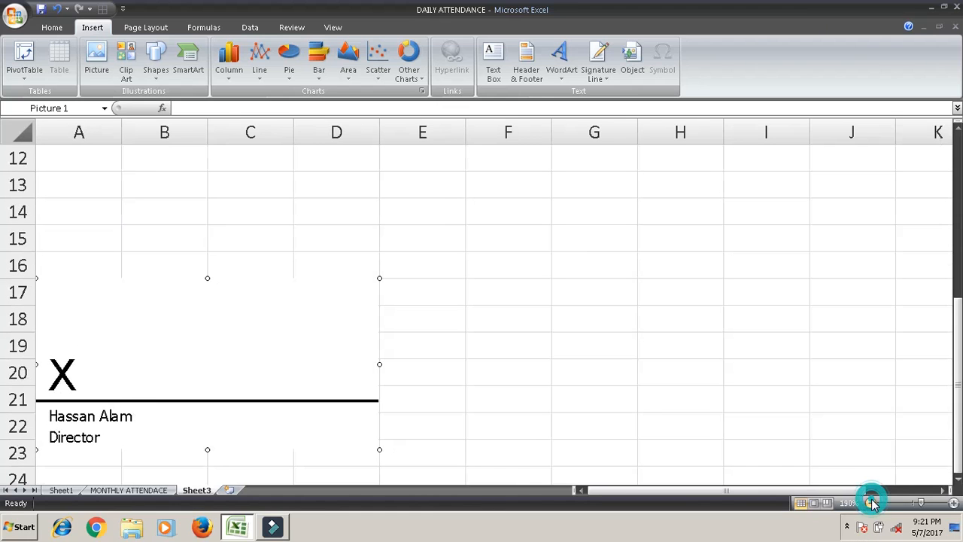
click(870, 503)
click(871, 503)
click(871, 502)
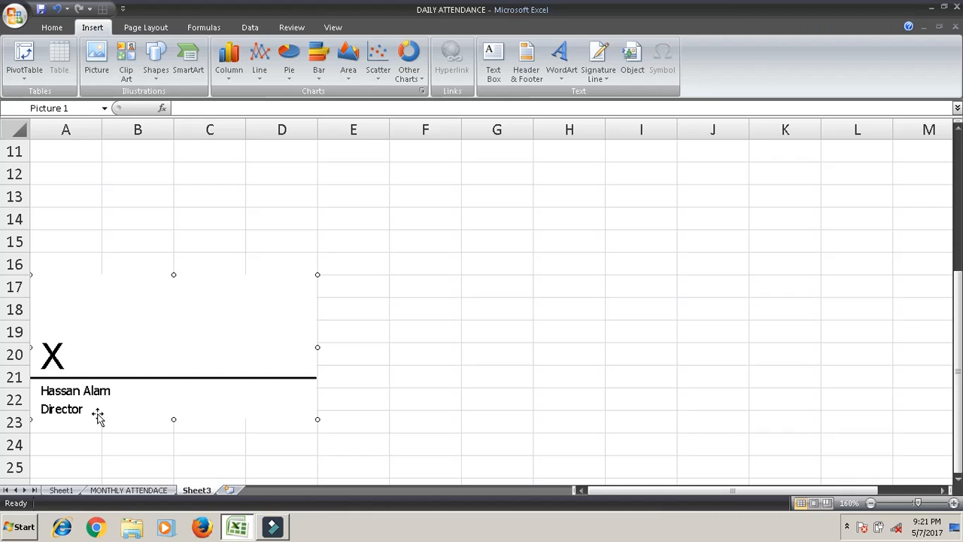
Start signing the Director line by creating your own digital ID to reach the Sign dialog.
double_click(236, 316)
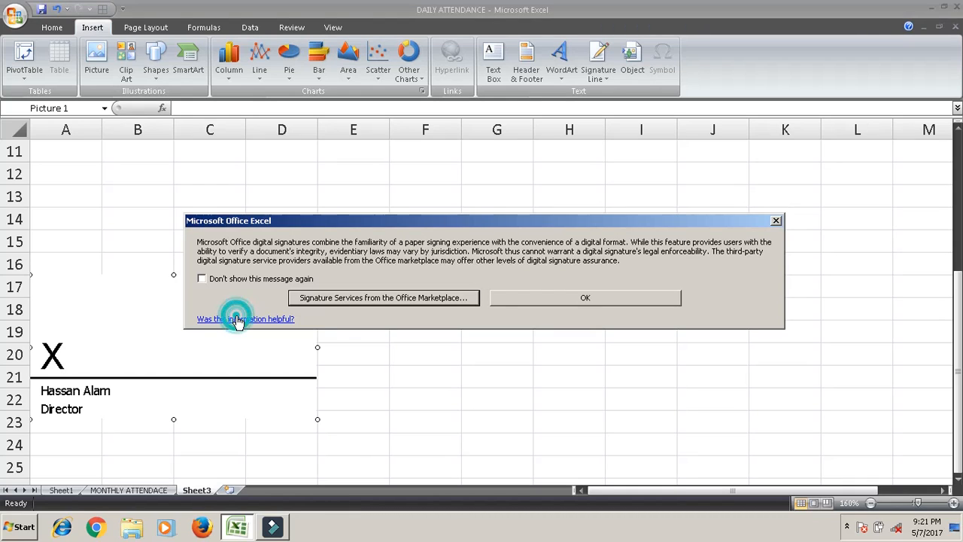
click(589, 300)
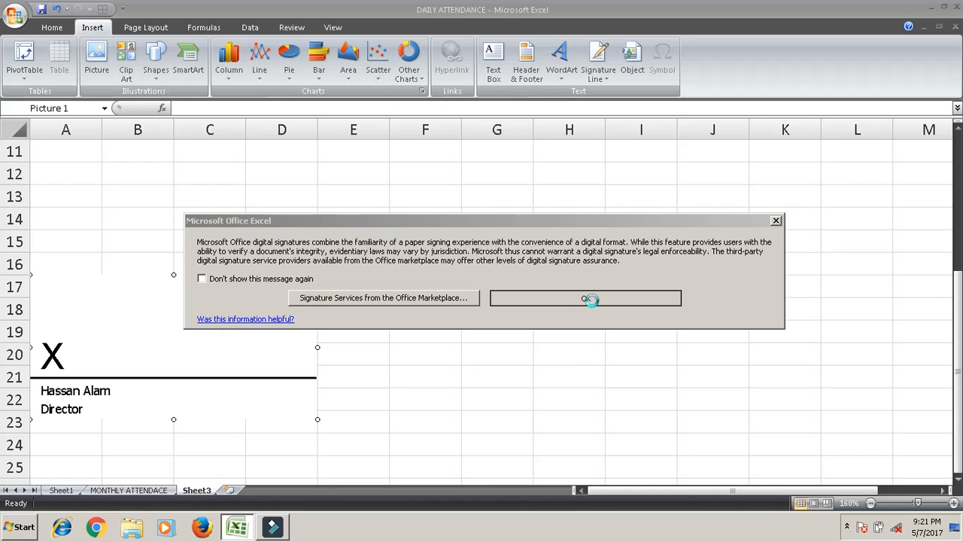
click(589, 298)
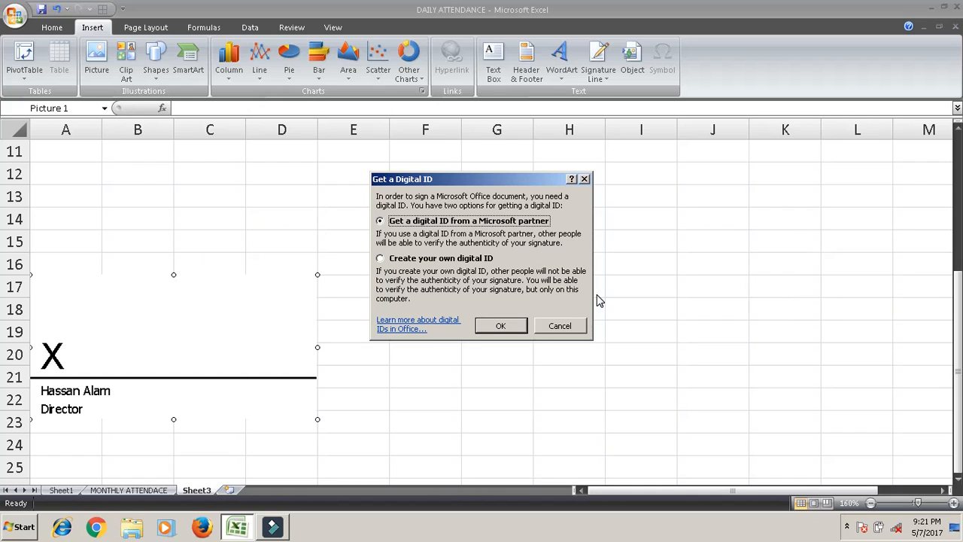
click(381, 259)
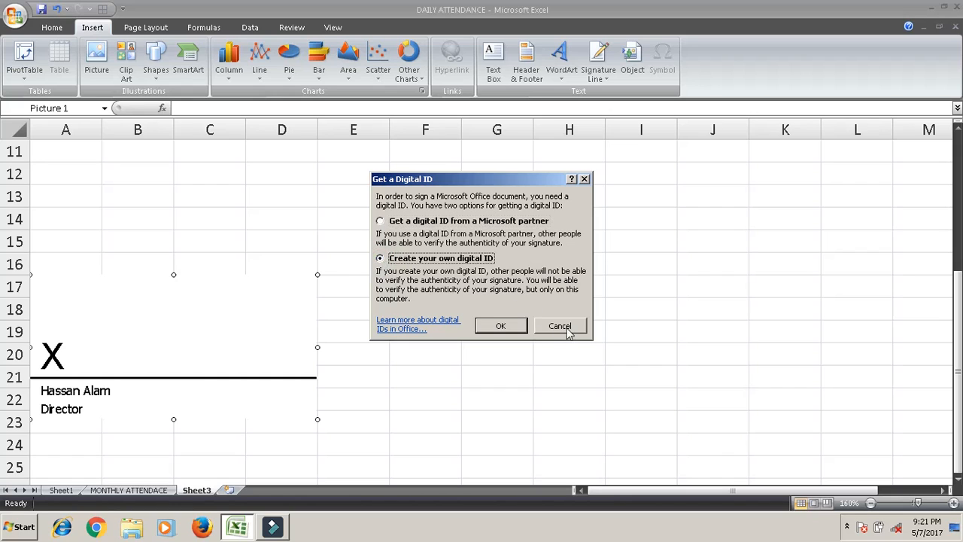
click(500, 326)
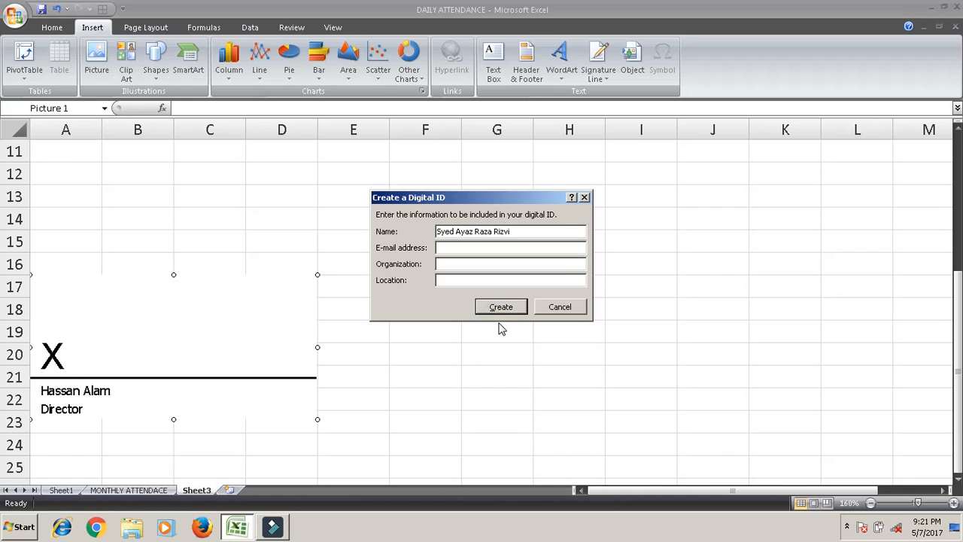
click(456, 279)
click(486, 305)
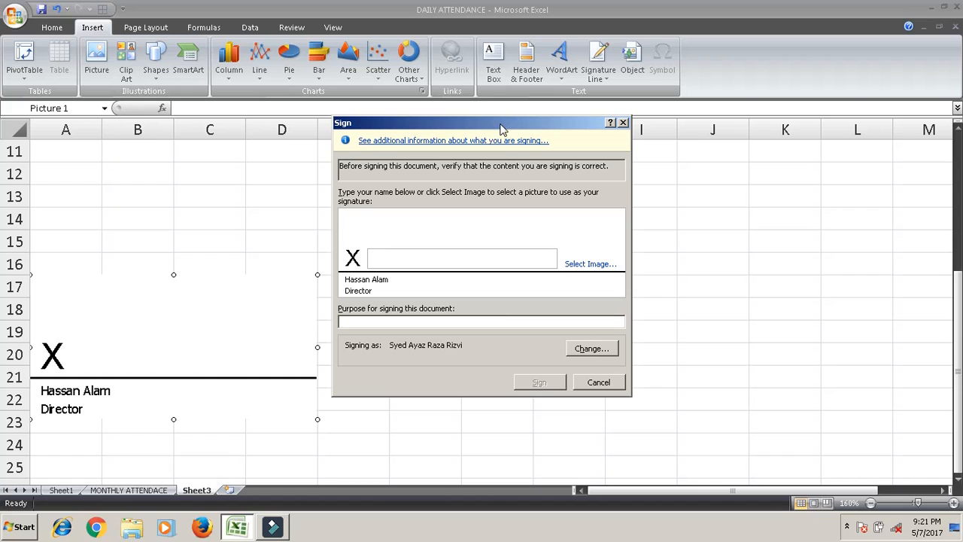
Sign the line using image '2' from the Downloads folder as the signature picture.
drag(493, 129, 462, 111)
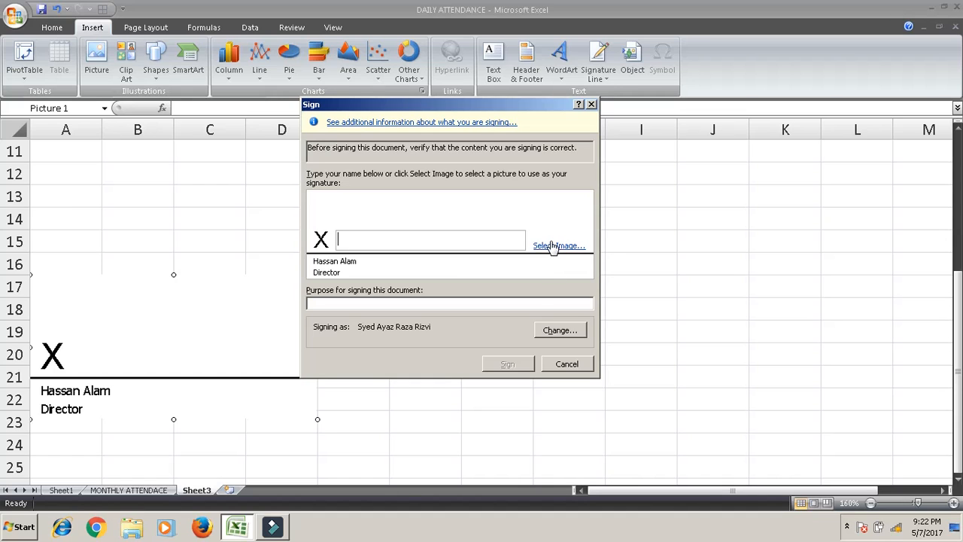
click(551, 247)
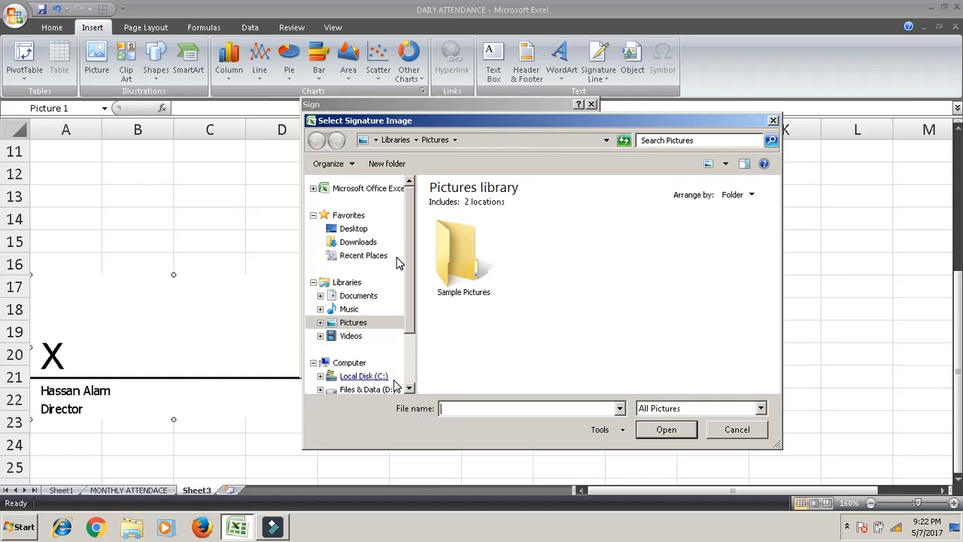
click(368, 243)
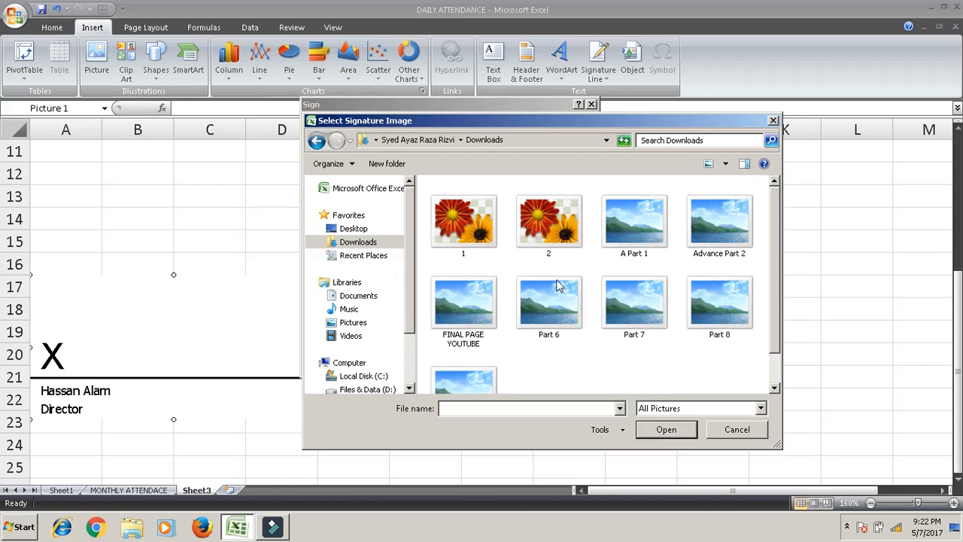
click(548, 230)
click(670, 432)
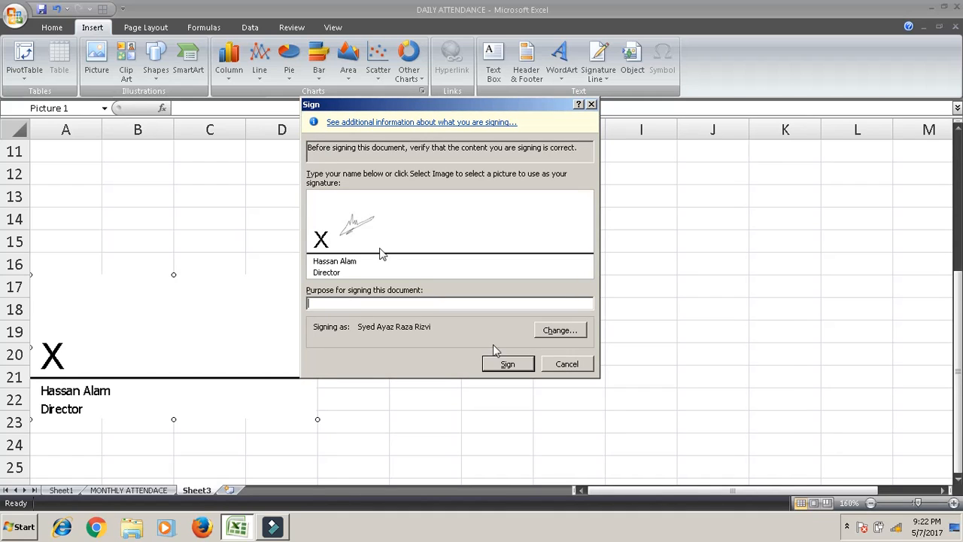
click(504, 365)
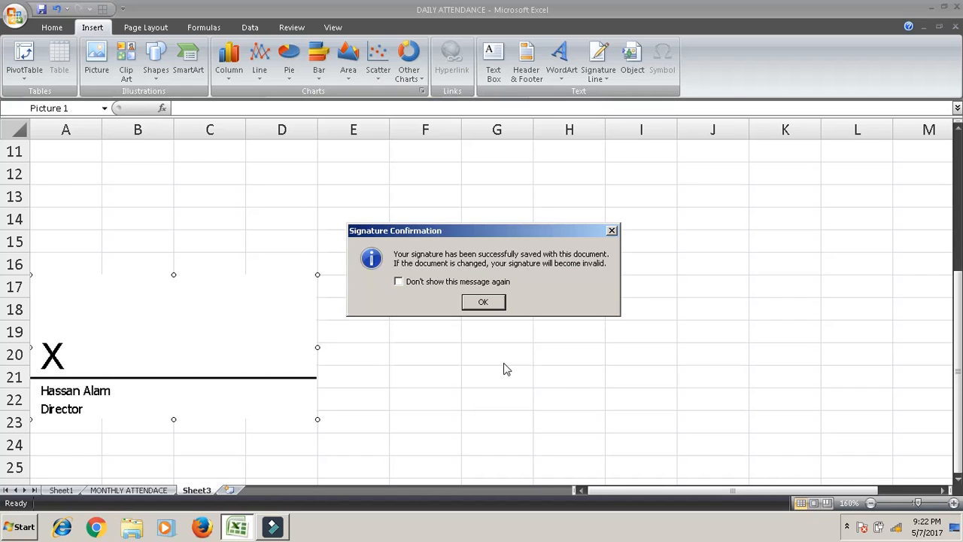
Close the Signature Confirmation box and zoom in on the signed Director line.
click(473, 301)
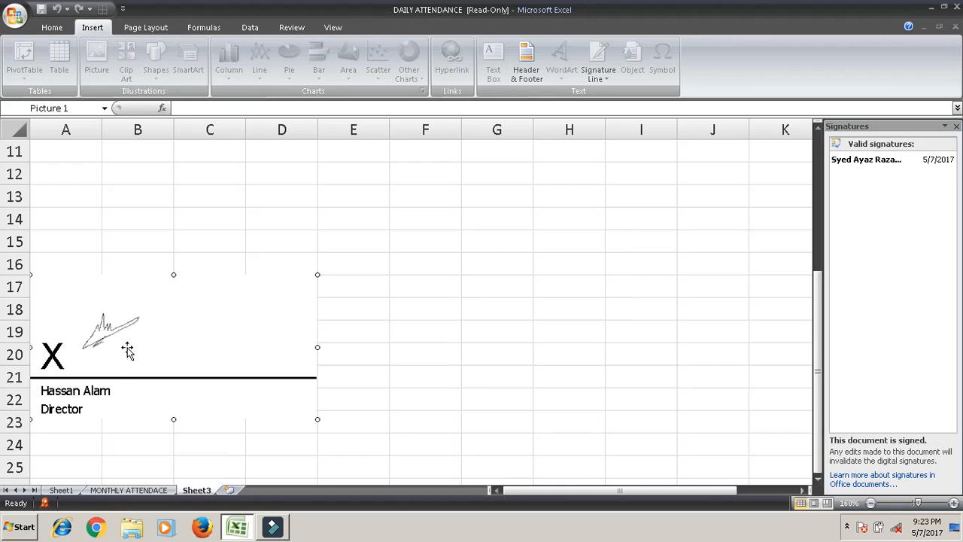
click(953, 502)
click(953, 503)
click(953, 502)
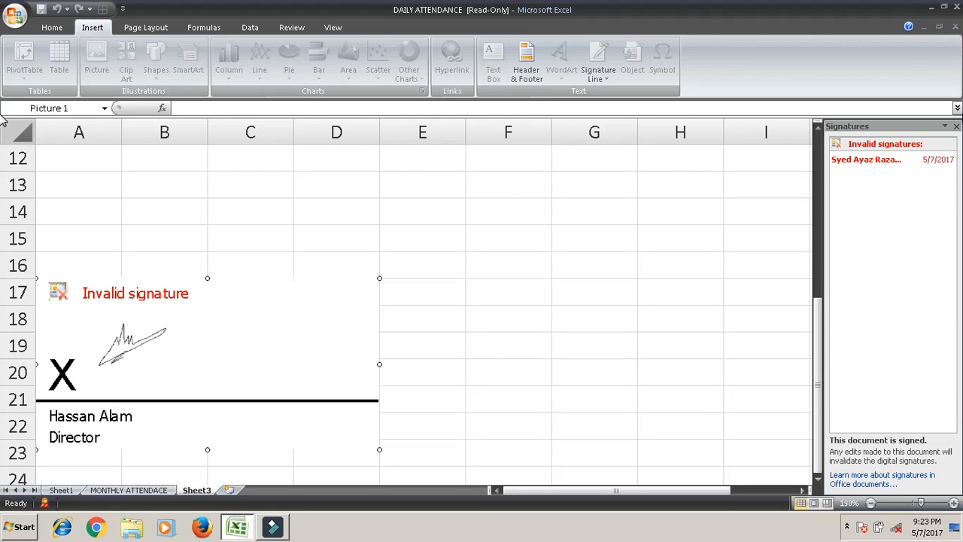
click(948, 160)
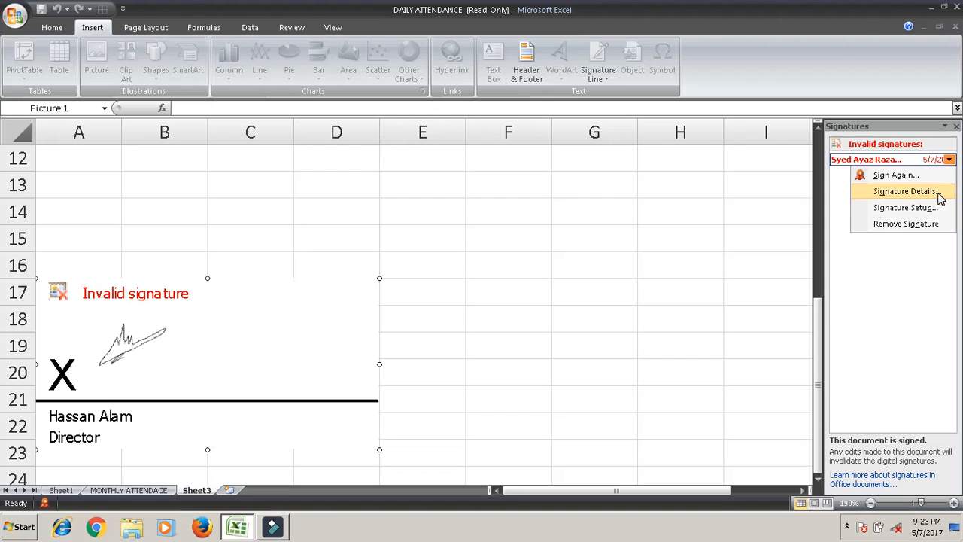
click(938, 197)
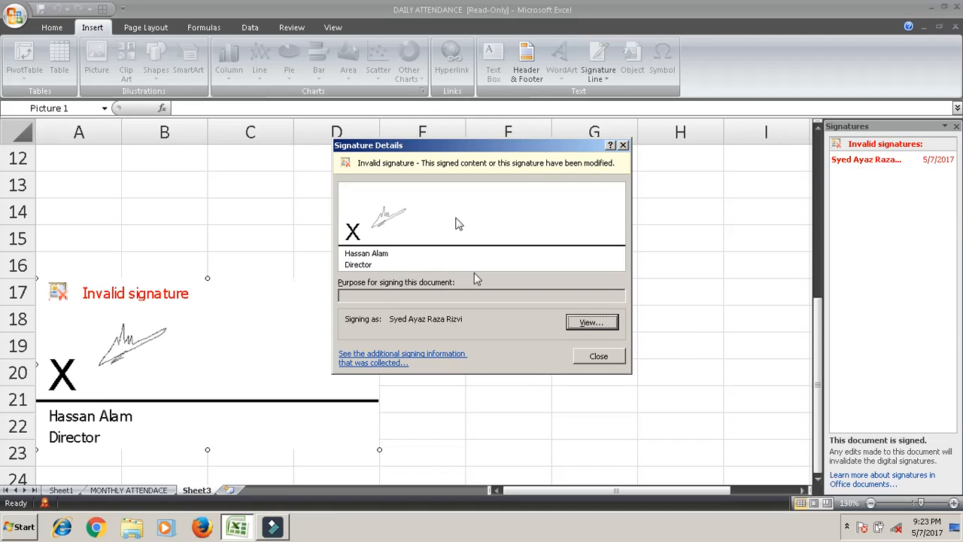
click(596, 356)
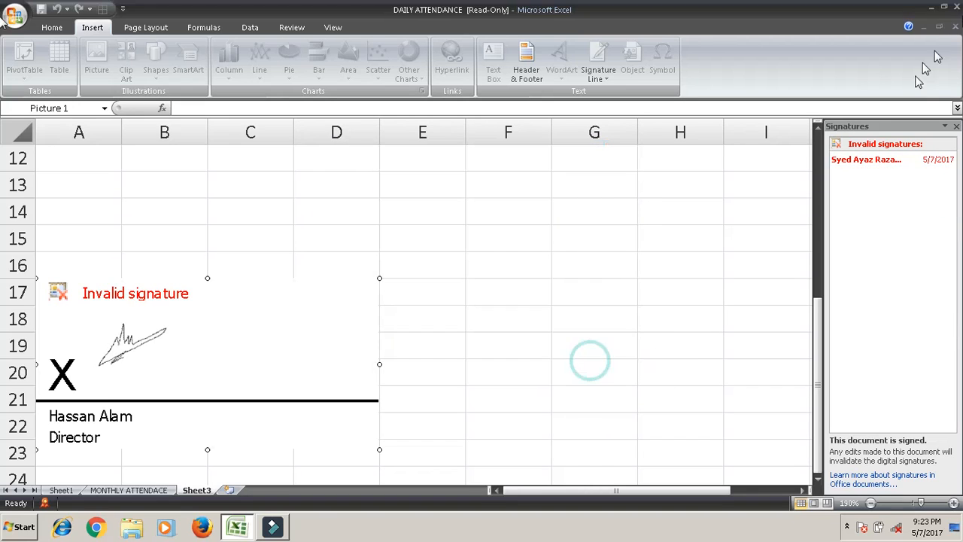
click(947, 161)
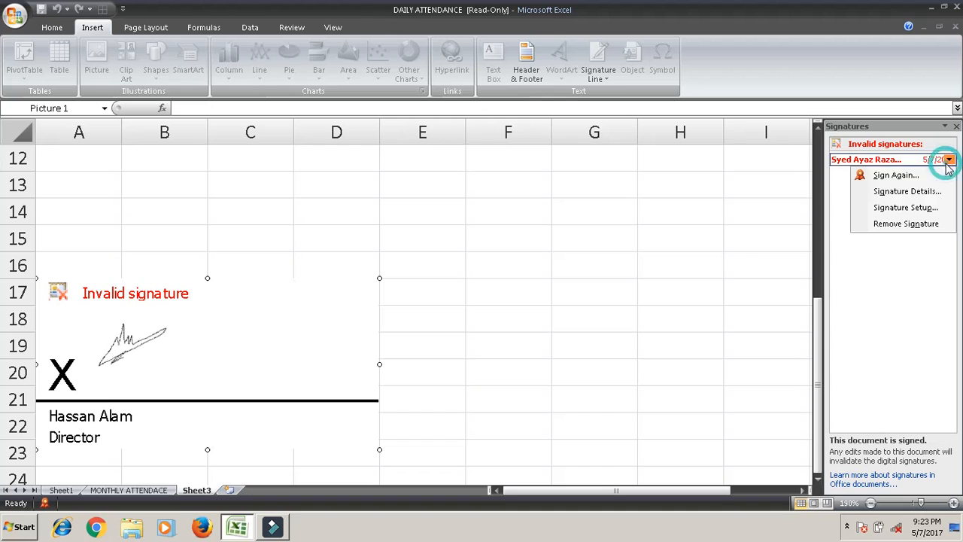
click(926, 209)
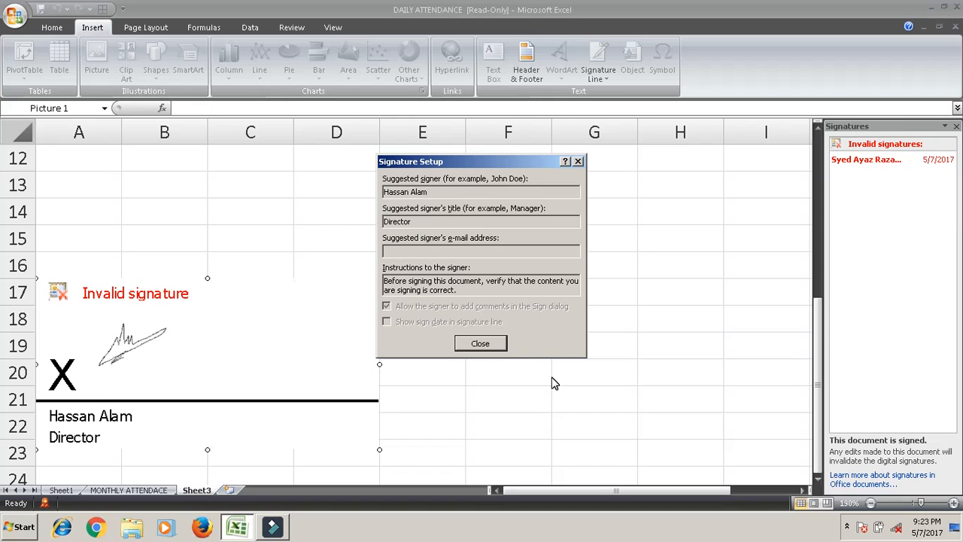
click(471, 347)
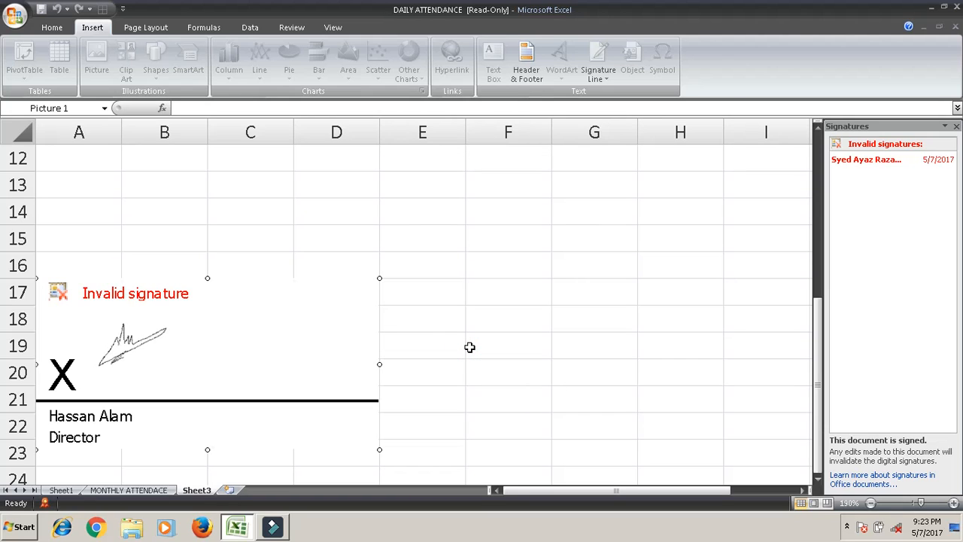